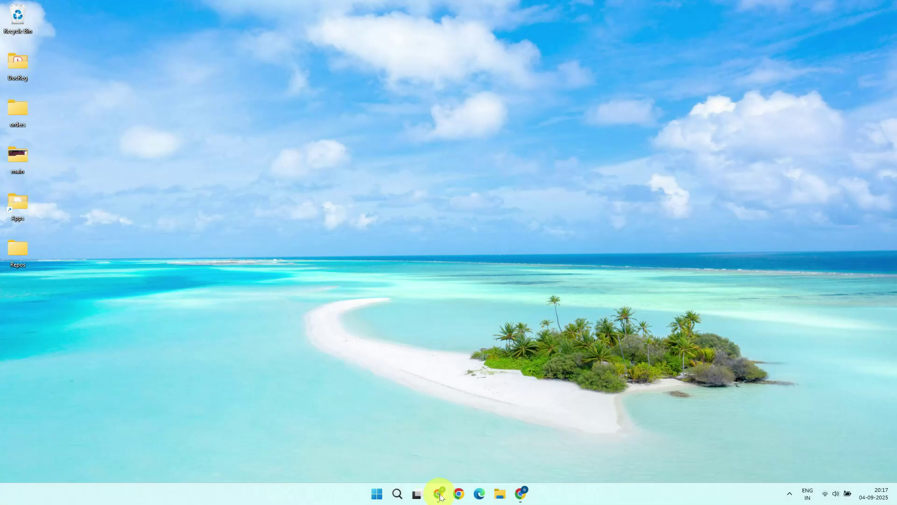
Step: Ask 'what is mlflow?' in the Feast MLflow Model Logging chat and get MLflow's overview
click(438, 493)
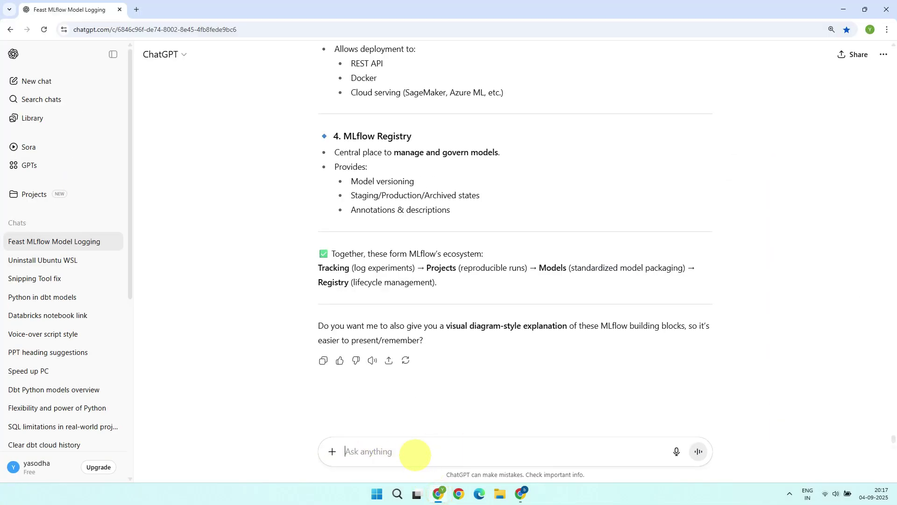
text(what is mlflow?)
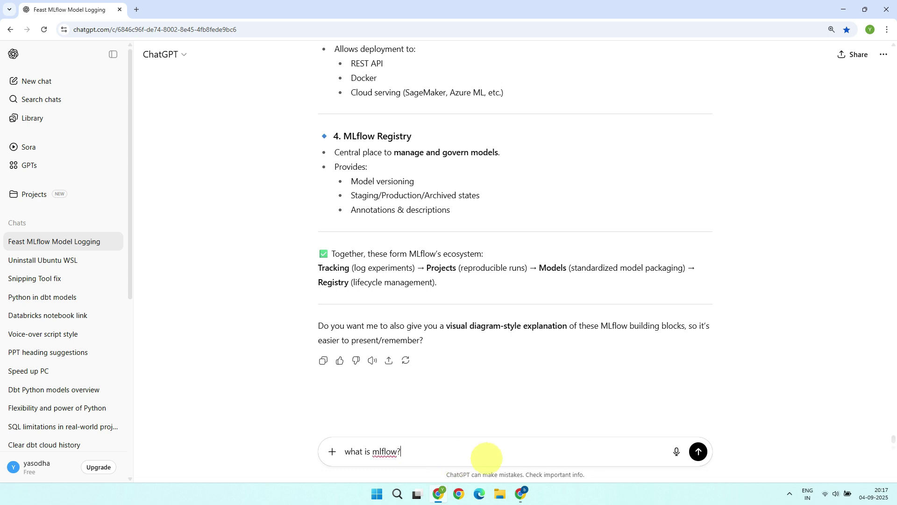
click(701, 453)
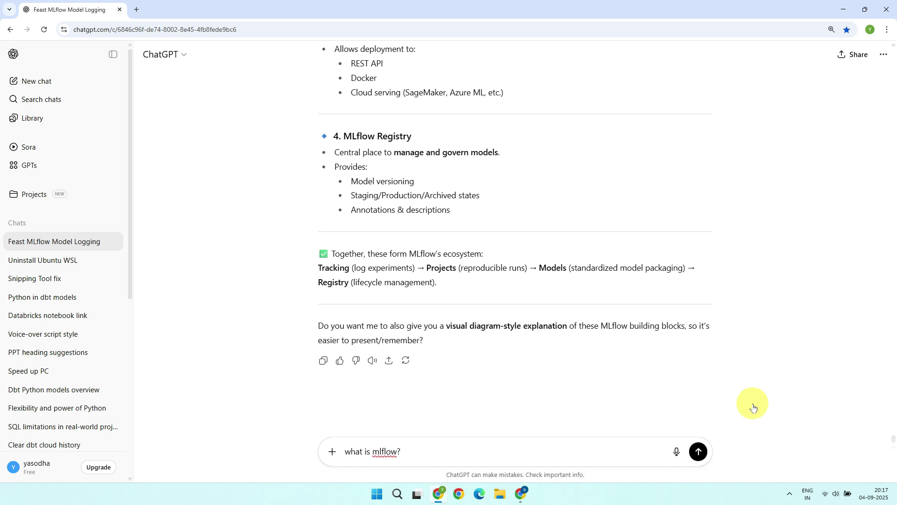
key(Return)
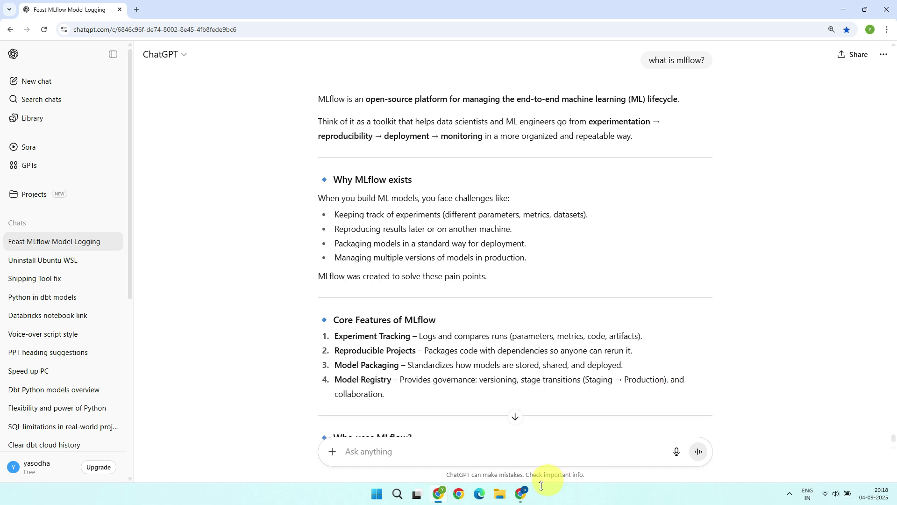
Step: Load ChatGPT signed out in a new Chrome window and ask 'what is mlflow?' there
click(526, 490)
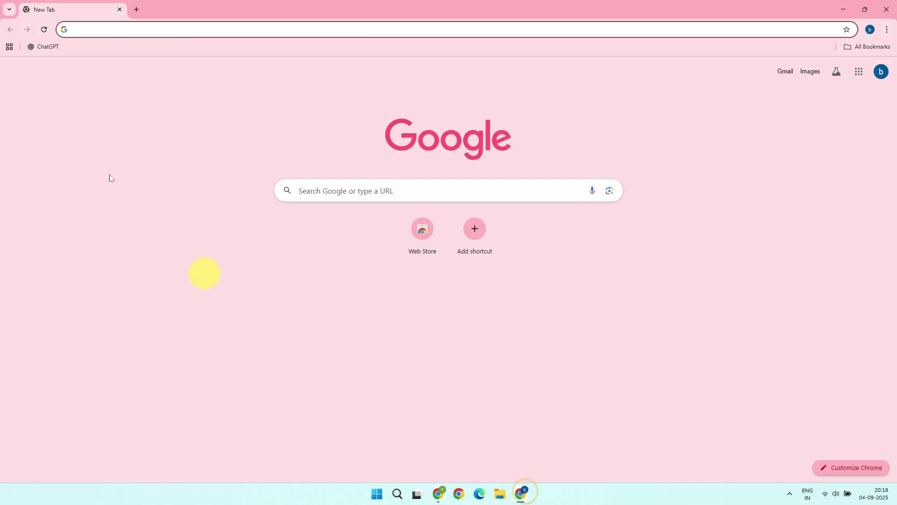
click(49, 47)
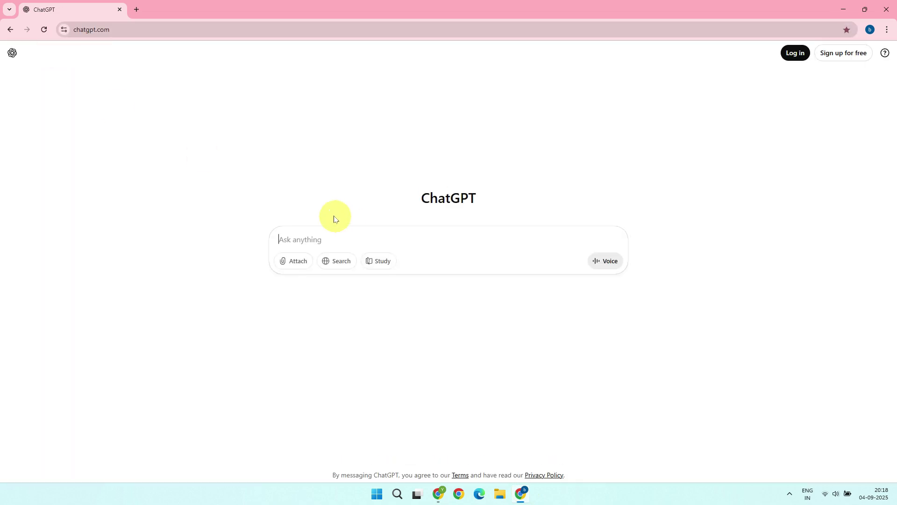
click(336, 239)
text(w)
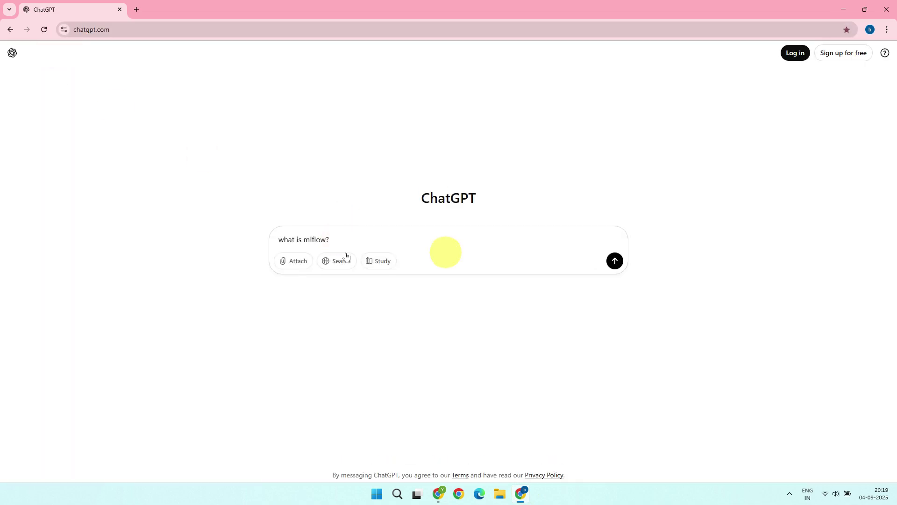
click(615, 261)
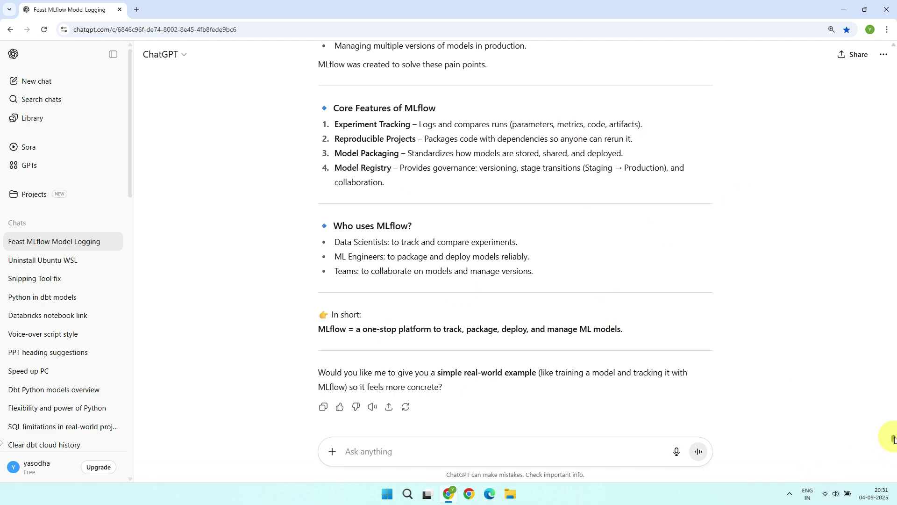
Step: Scroll through the signed-in MLflow conversation and the sidebar's long list of past chats
drag(894, 438, 894, 54)
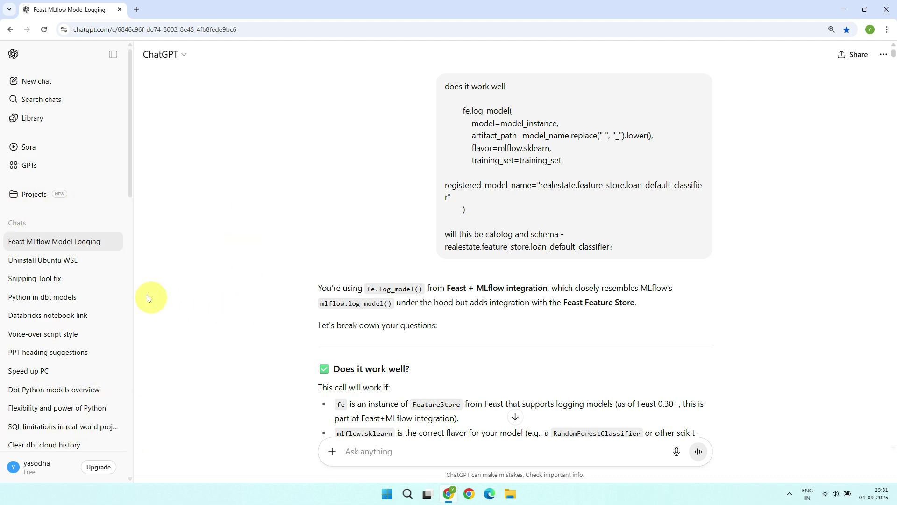
drag(130, 149, 125, 433)
scroll(123, 444, down, 2)
scroll(126, 373, down, 5)
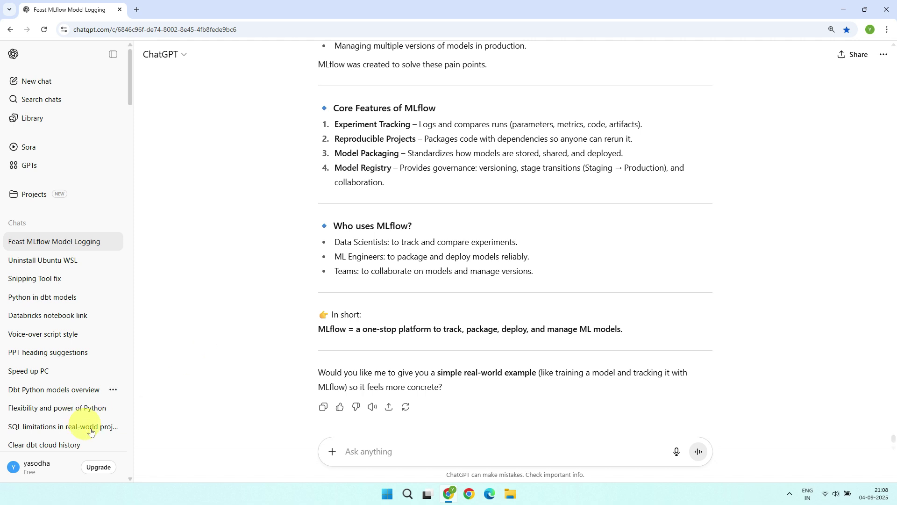
Step: Archive all existing chats from Settings > Data controls
click(36, 472)
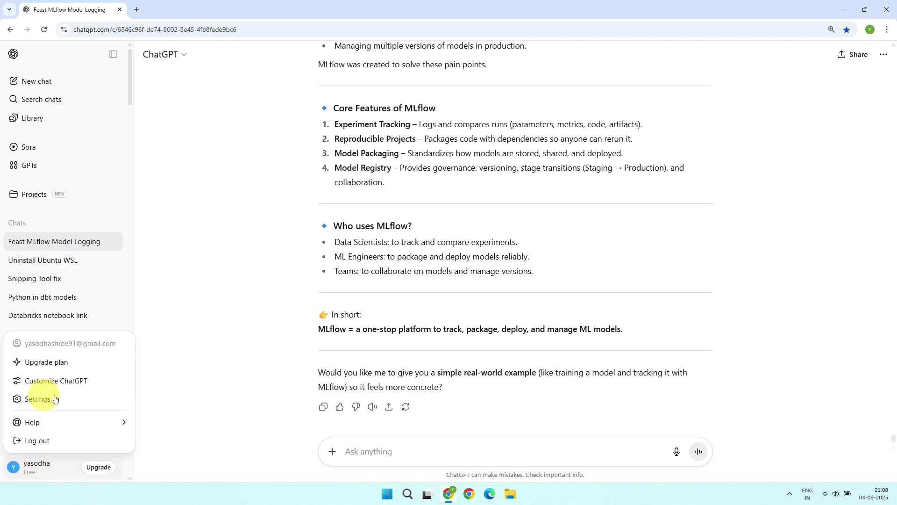
click(80, 399)
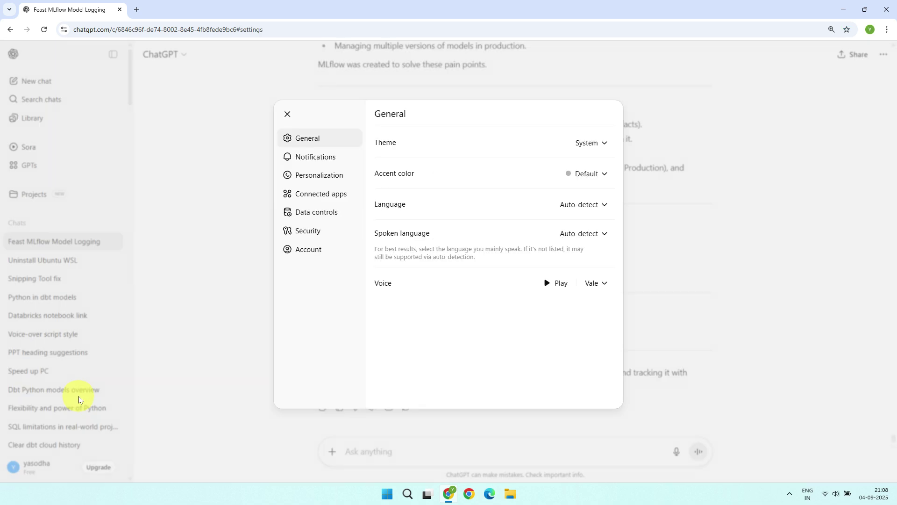
click(309, 215)
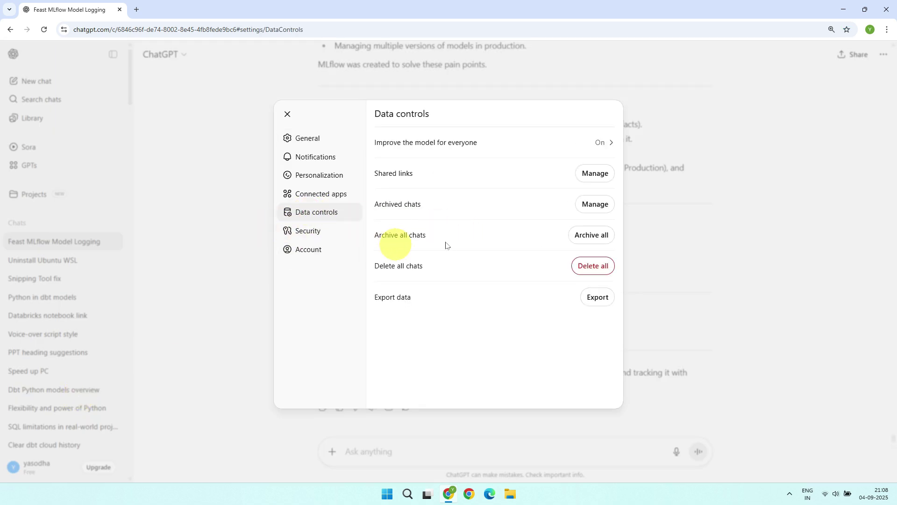
click(601, 243)
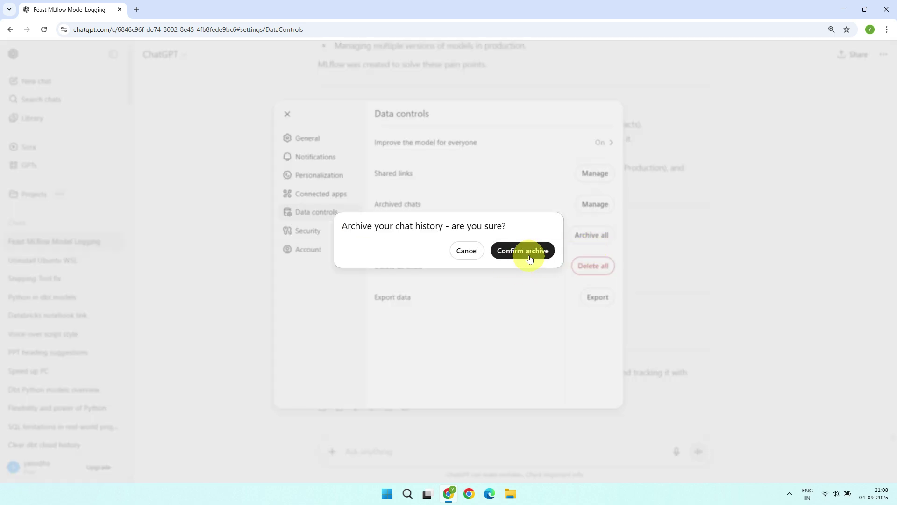
click(529, 255)
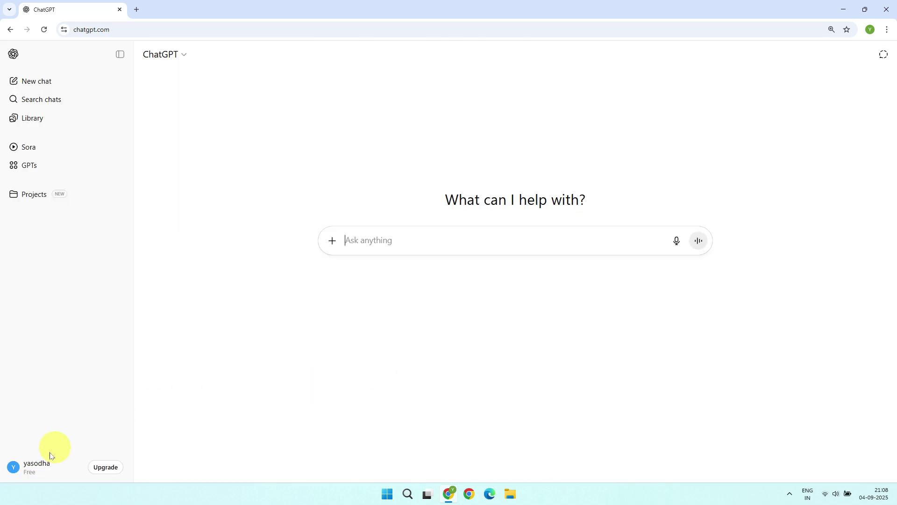
Step: Review the Archived chats list in Data controls, then close it
click(32, 463)
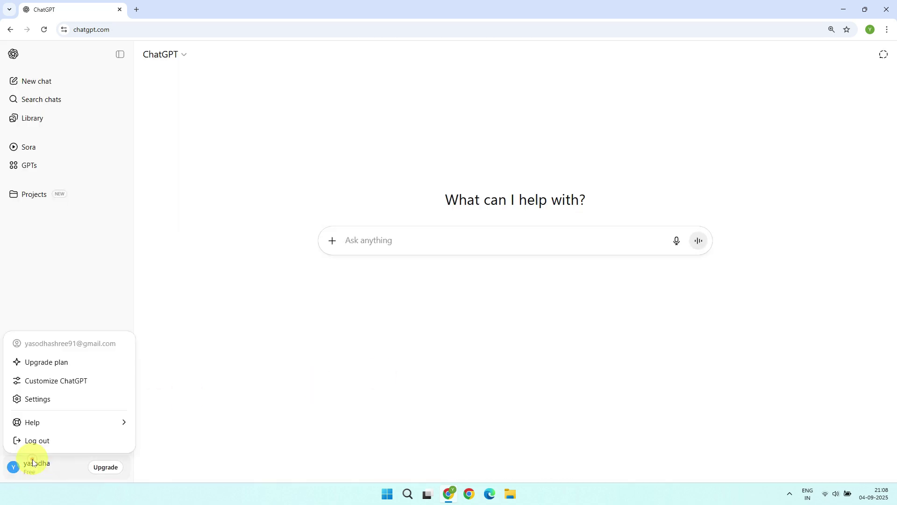
click(58, 401)
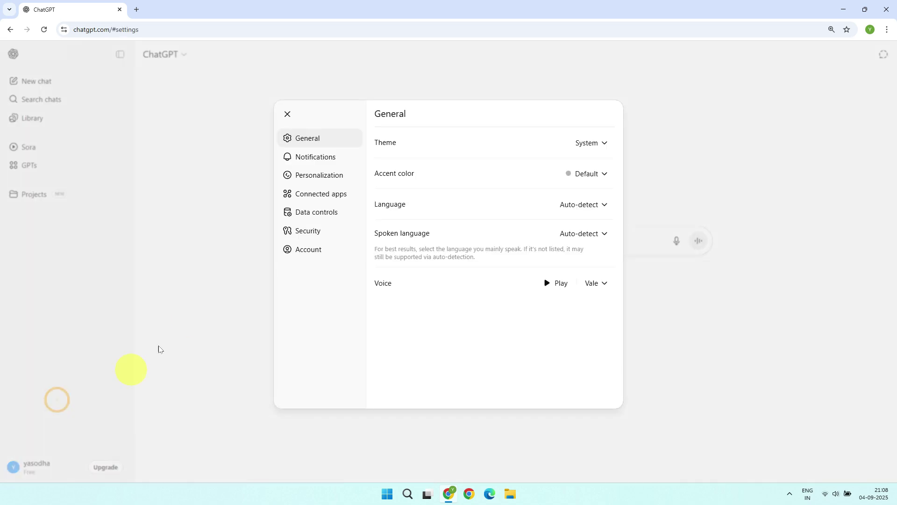
click(314, 216)
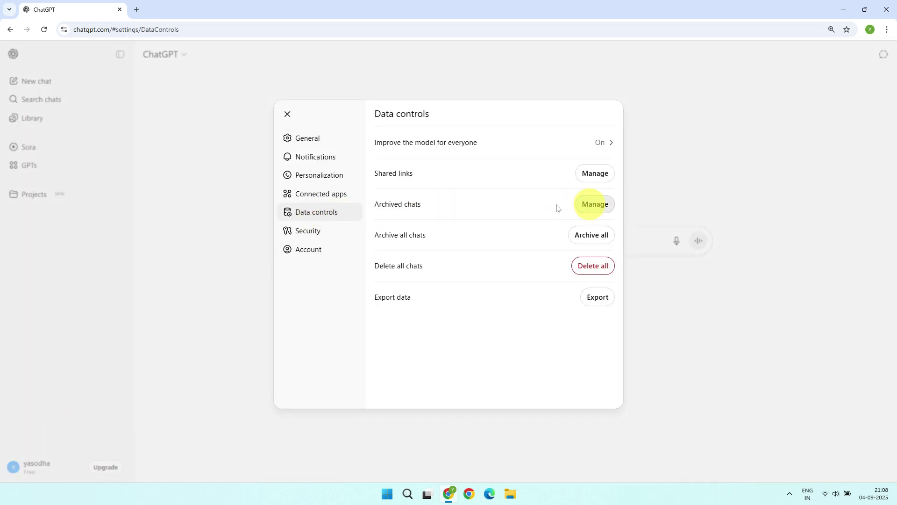
click(595, 204)
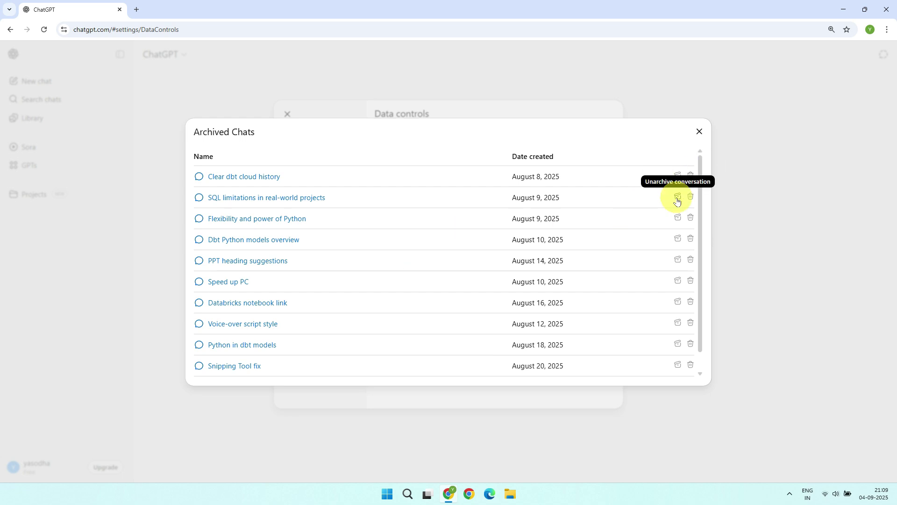
click(700, 131)
Step: Back on the new-chat page, send 'what is mlflow' to start a fresh chat
click(287, 114)
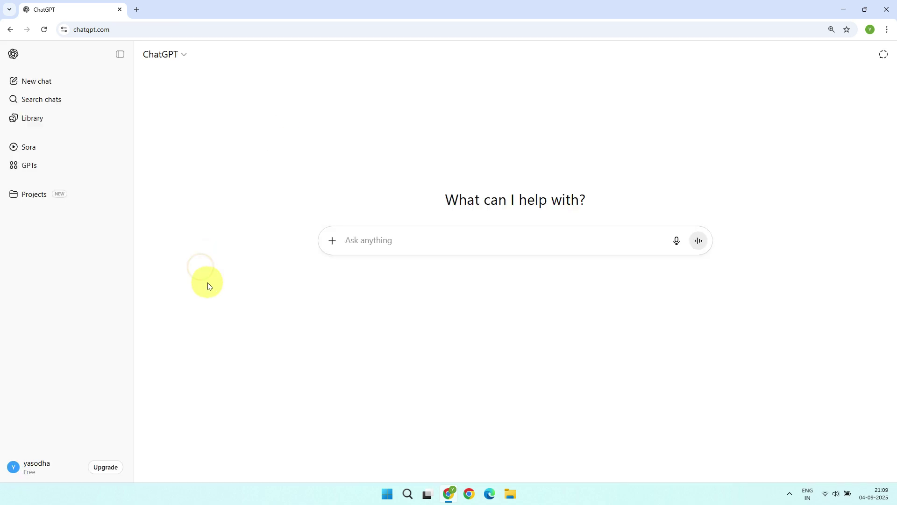
text(what is mlflow)
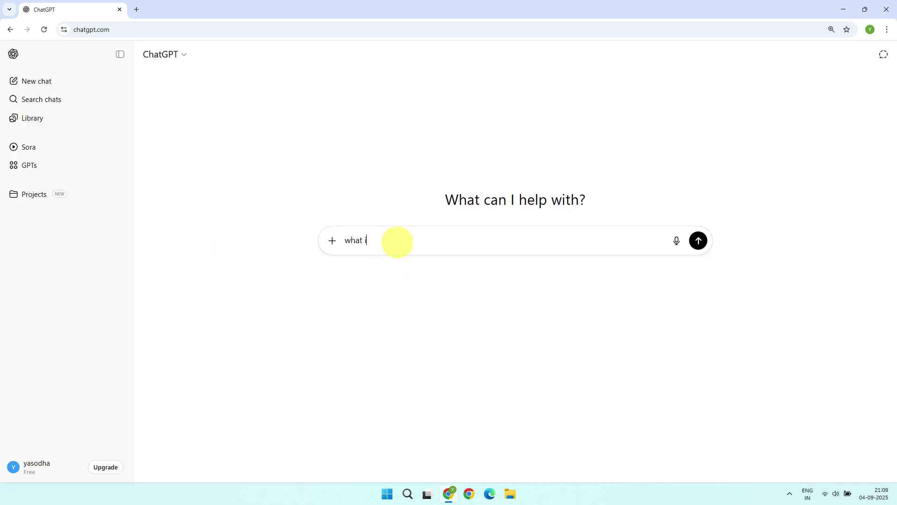
click(700, 242)
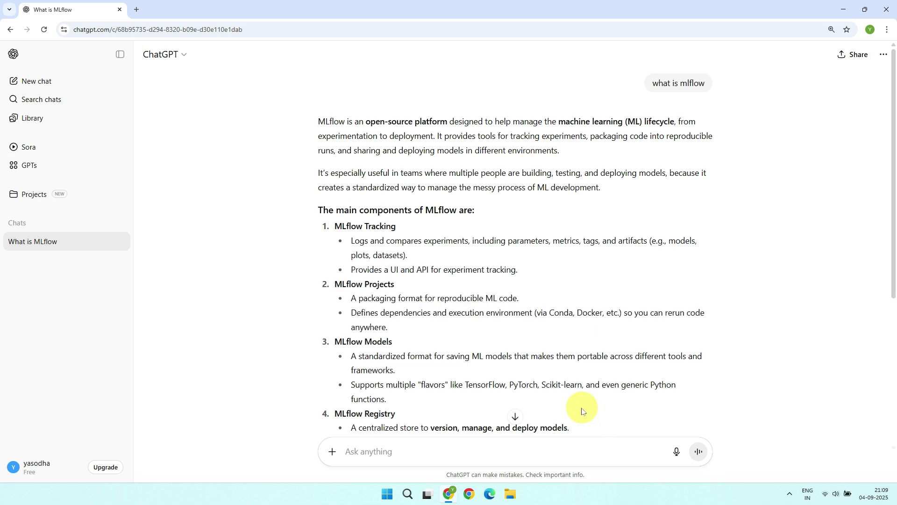
Step: Open the Data controls page in ChatGPT settings
click(31, 469)
click(39, 398)
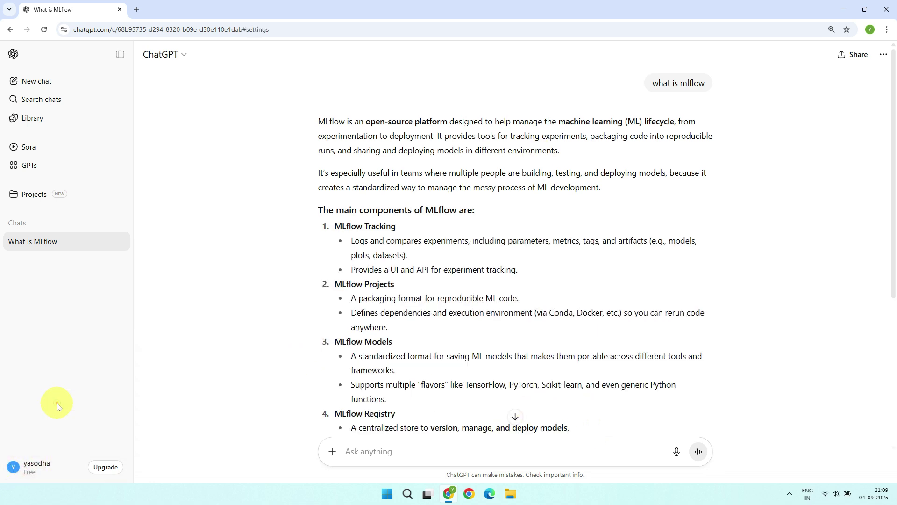
click(311, 216)
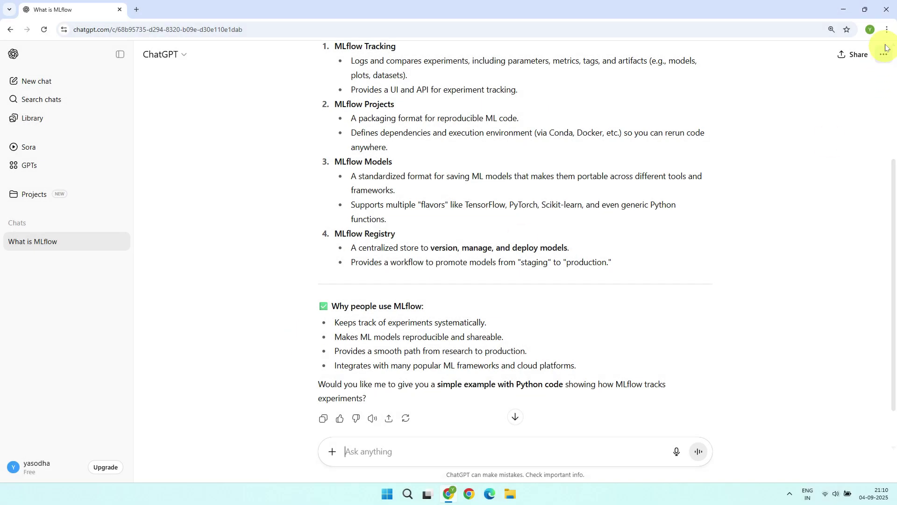
Step: Delete Chrome's browsing history, cookies and cached files for All time via Privacy and security
click(888, 31)
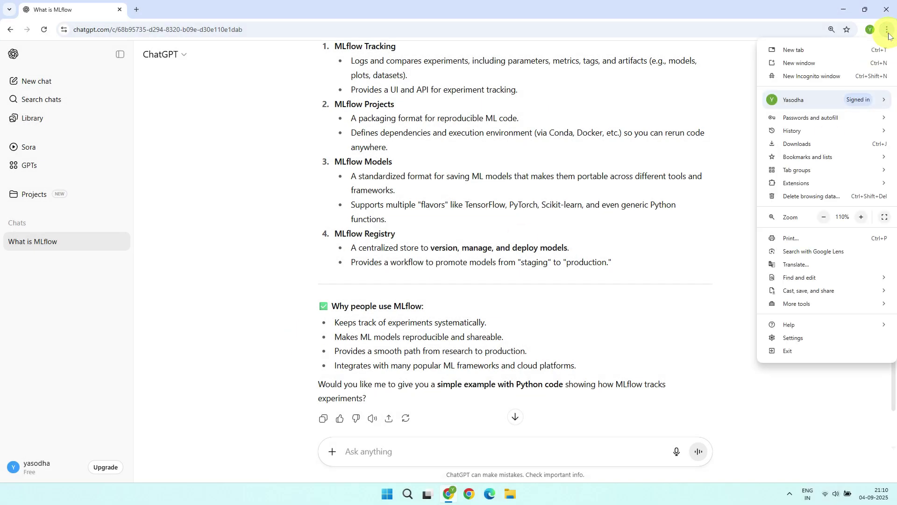
click(798, 344)
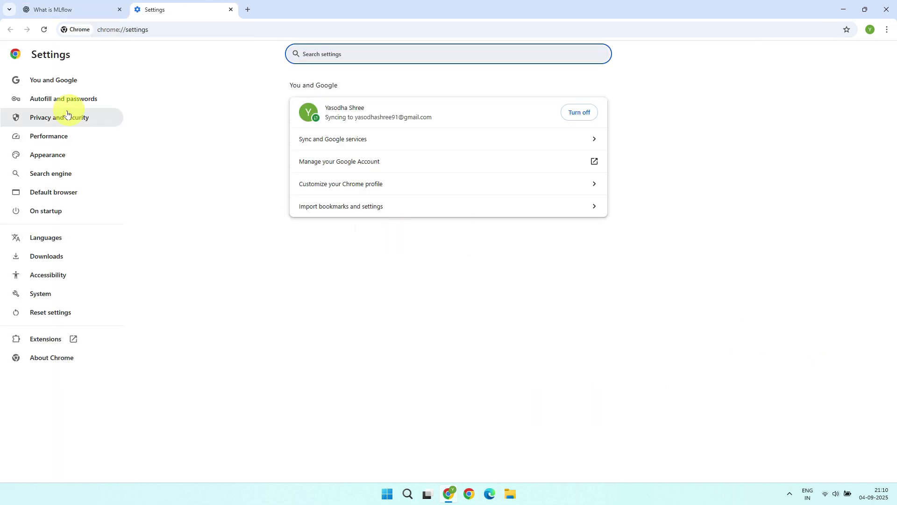
click(82, 118)
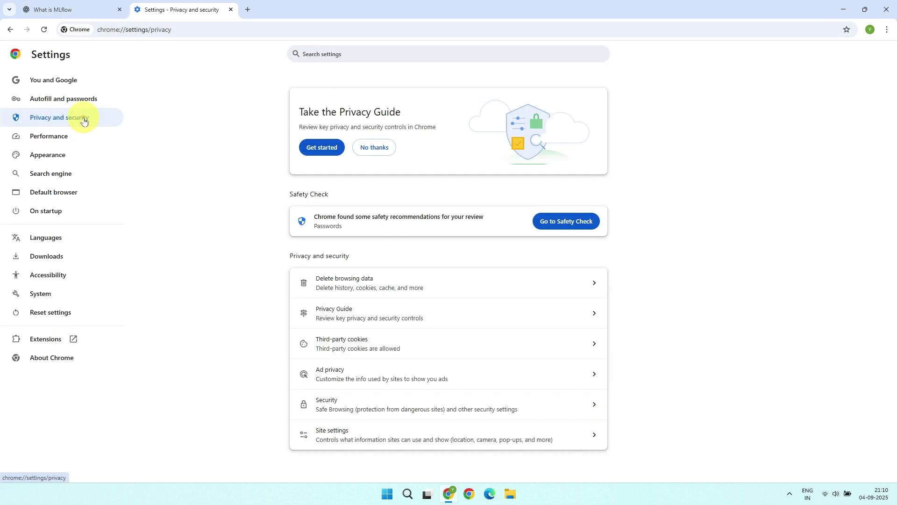
click(412, 290)
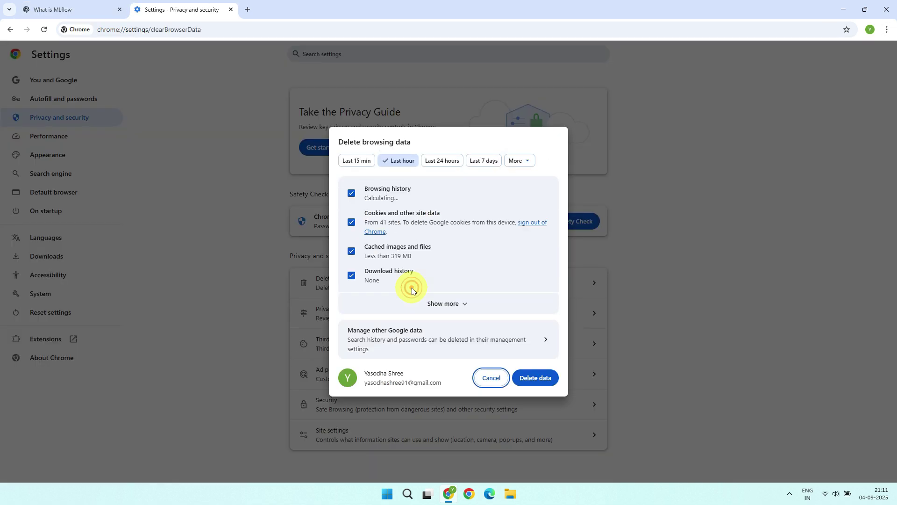
click(434, 303)
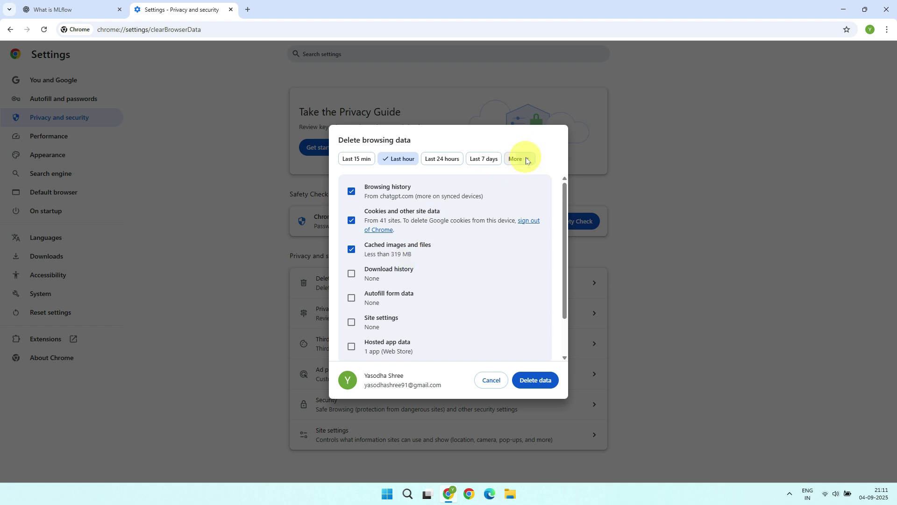
click(519, 194)
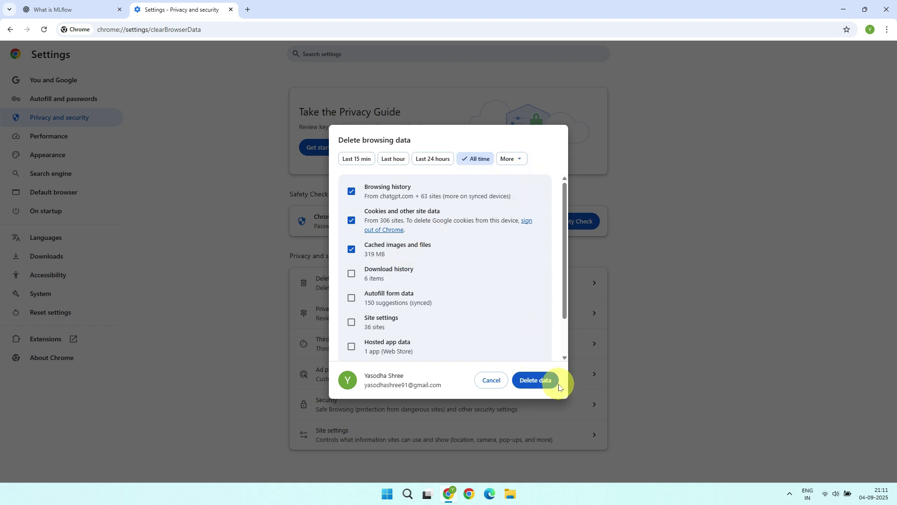
click(538, 381)
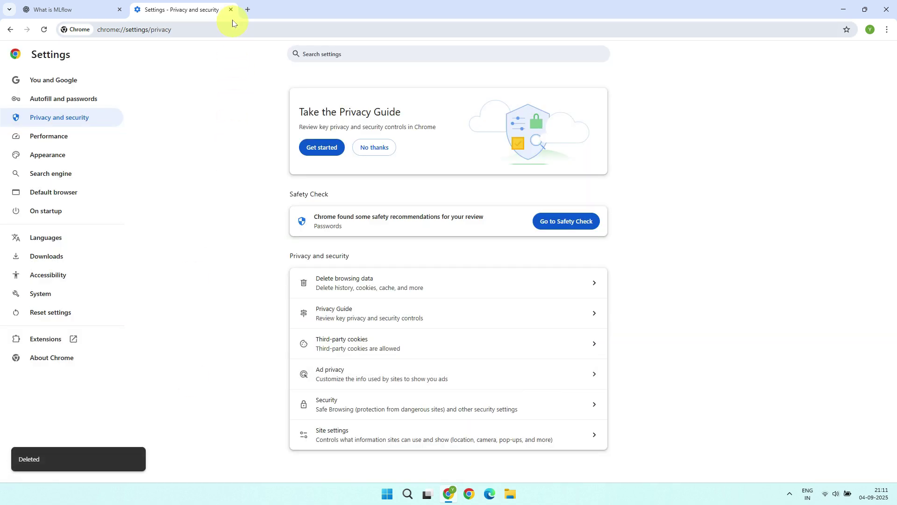
Step: Close the Chrome window and open the pink-themed profile's window showing a blank ChatGPT chat
click(231, 10)
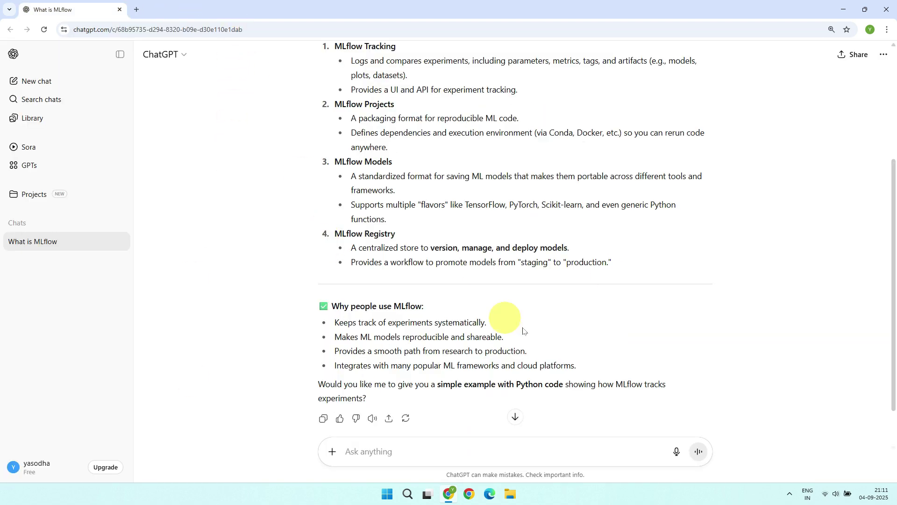
click(886, 9)
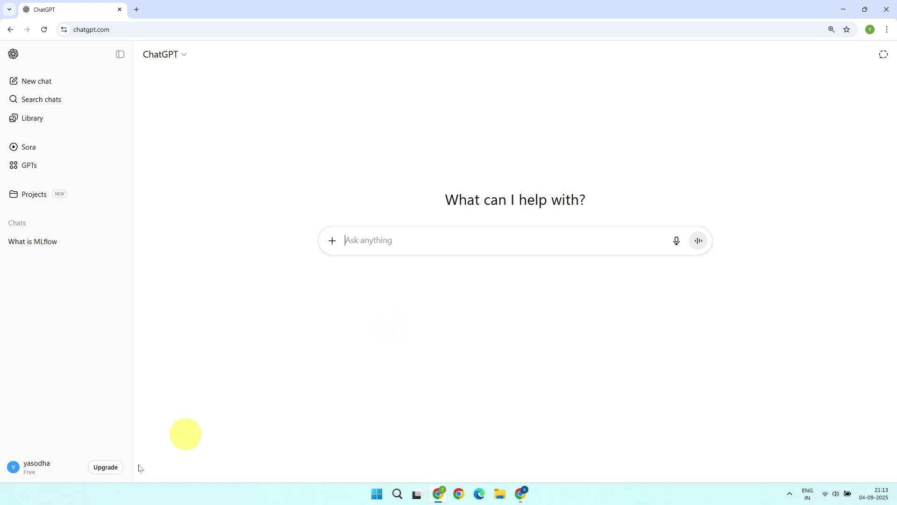
click(523, 493)
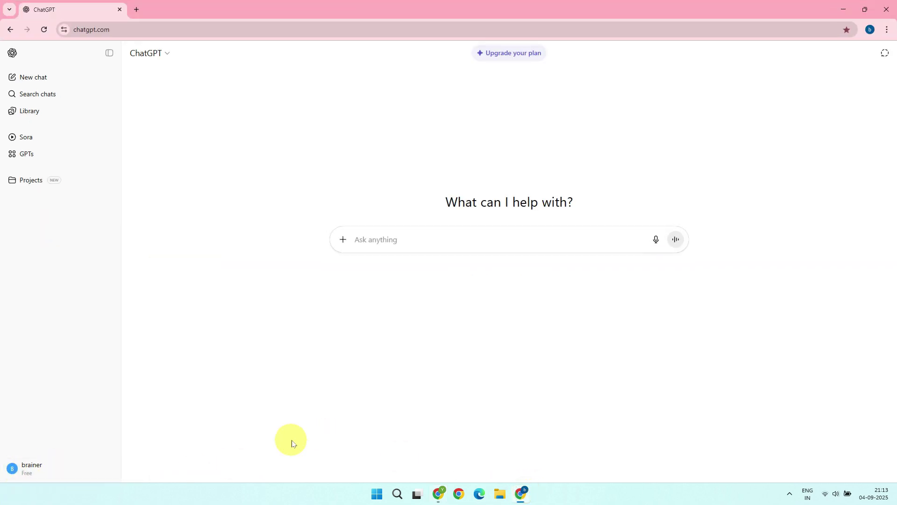